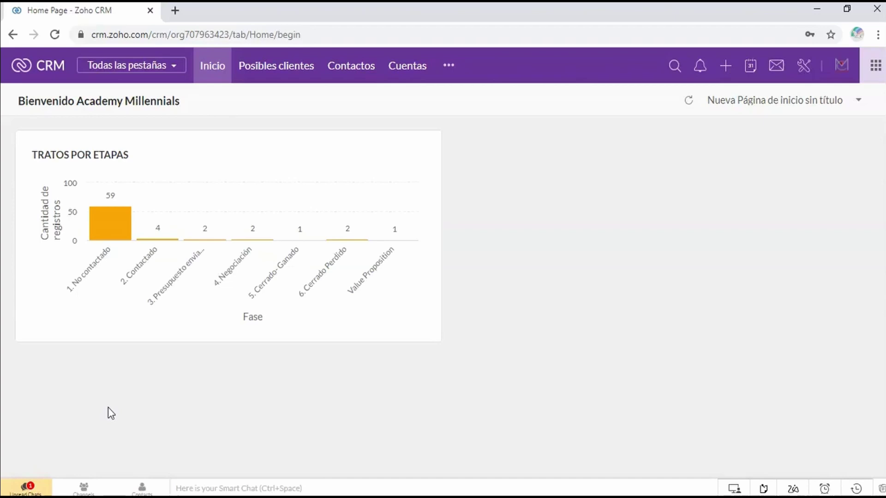
- Open the Cuentas module to view the list of accounts
{"action": "left_click", "coordinate": [216, 149]}
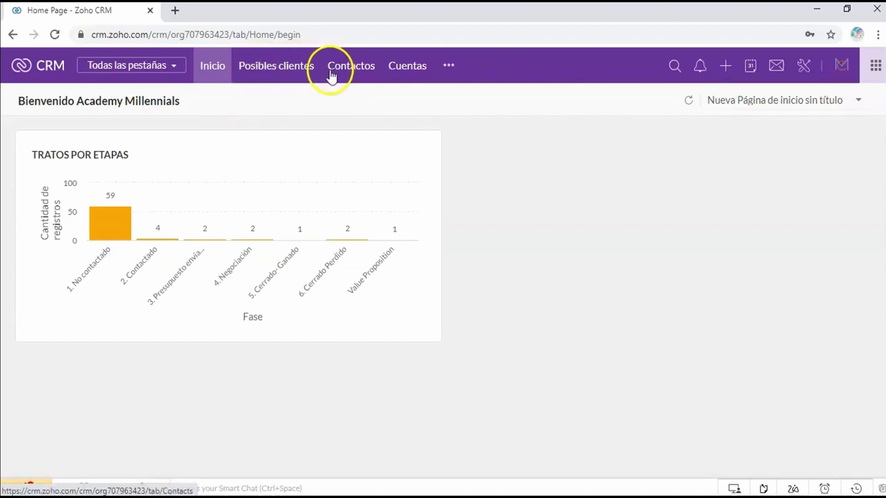
{"action": "left_click", "coordinate": [407, 70]}
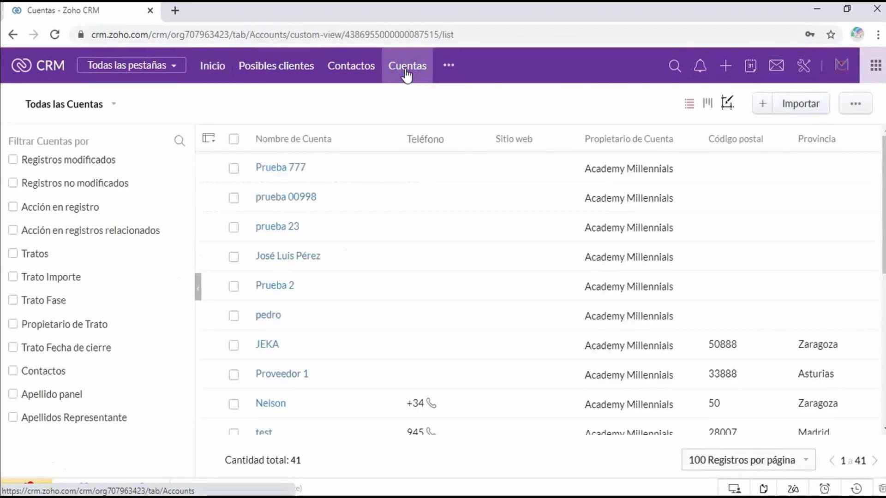
- Review the Estándar layout of the Contactos module in the modules and fields settings, and leave the layout editor without saving
{"action": "left_click", "coordinate": [801, 69]}
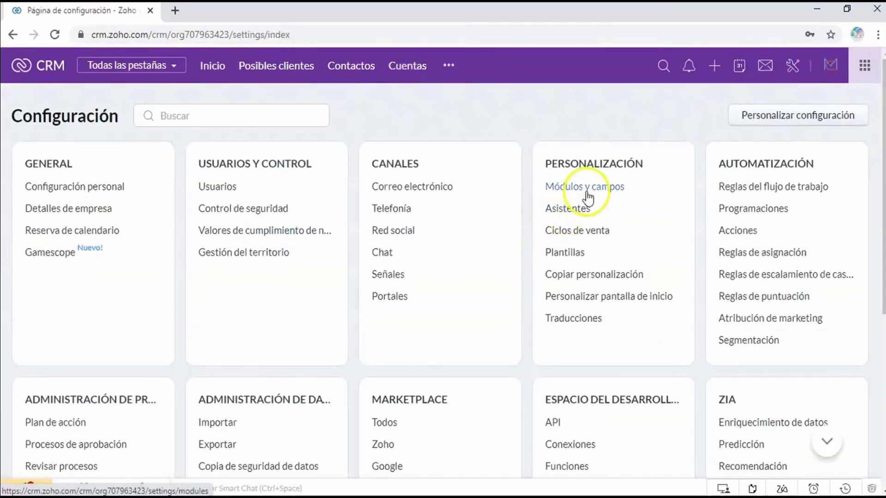
{"action": "left_click", "coordinate": [587, 196]}
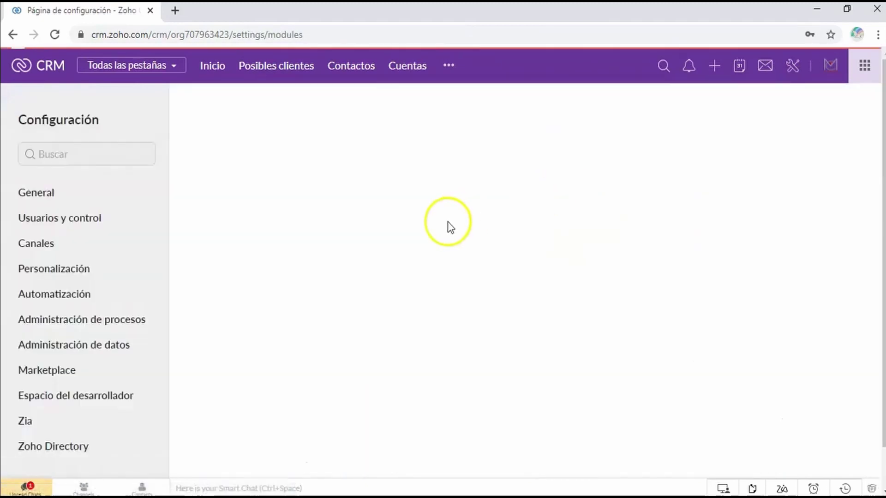
{"action": "left_click", "coordinate": [257, 268]}
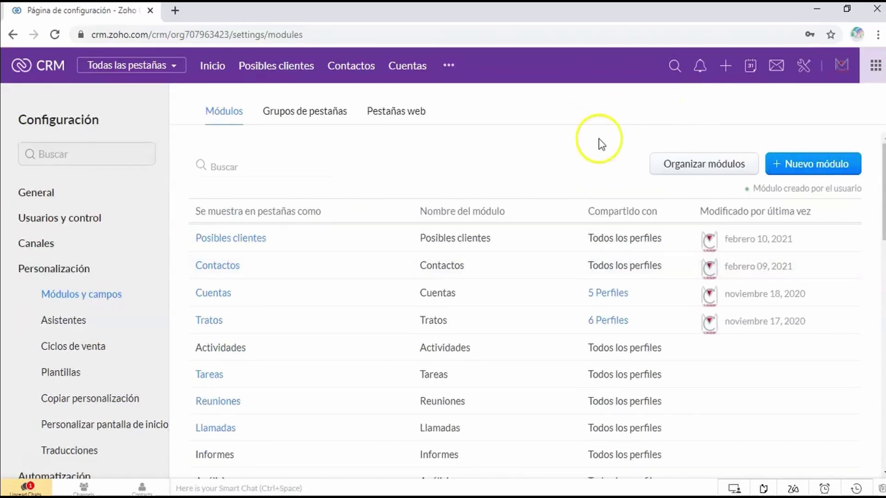
{"action": "left_click", "coordinate": [230, 266]}
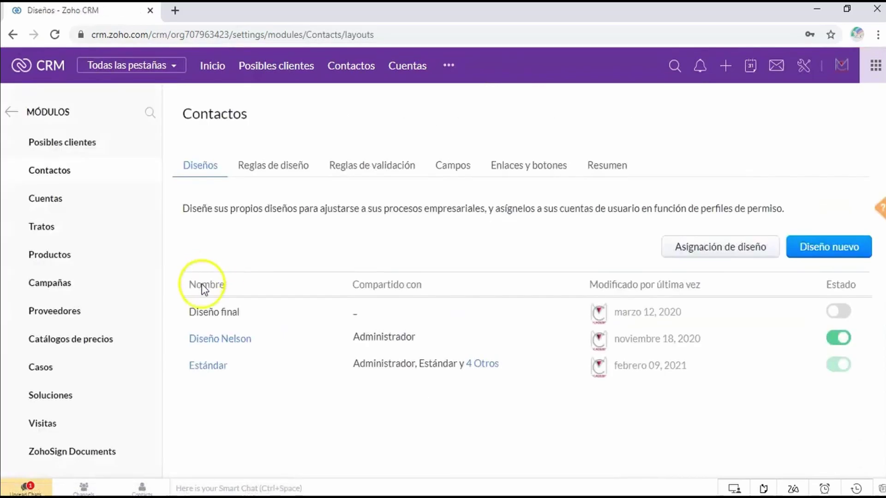
{"action": "left_click", "coordinate": [213, 358]}
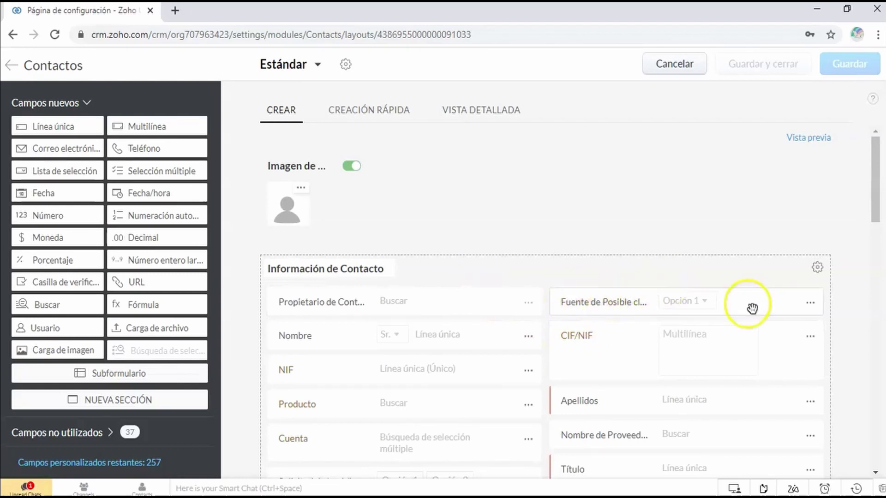
{"action": "left_click", "coordinate": [810, 304]}
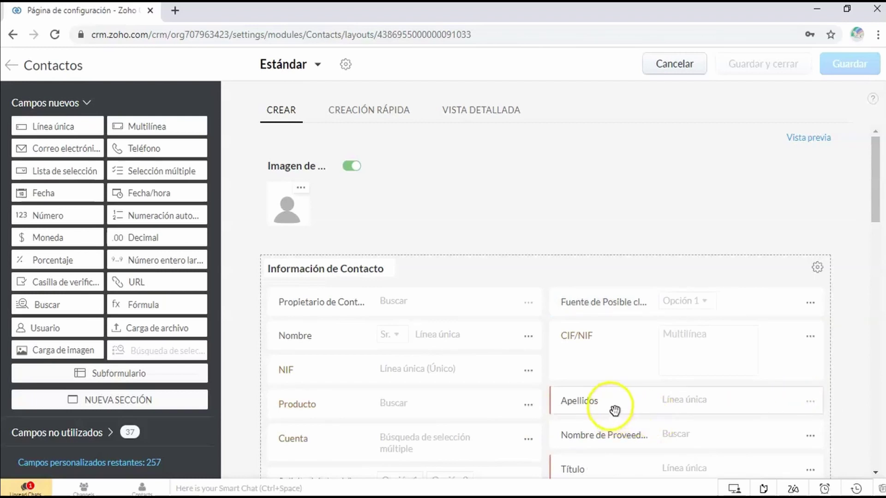
{"action": "left_click", "coordinate": [686, 67]}
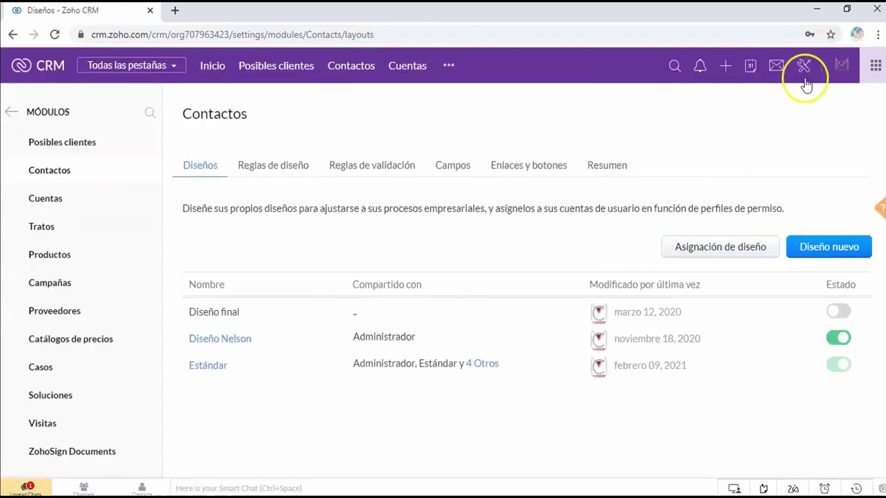
- Go to the Traducciones settings under Personalización and enable the translation configuration
{"action": "left_click", "coordinate": [803, 69]}
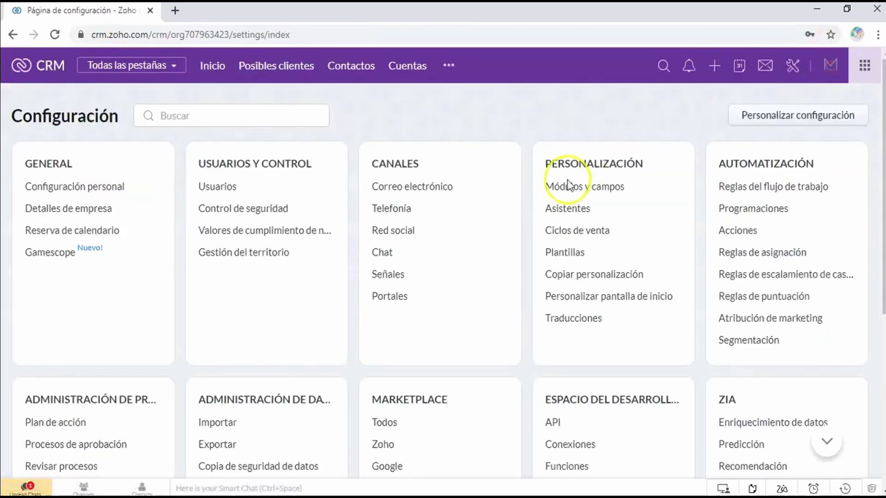
{"action": "left_click", "coordinate": [584, 318]}
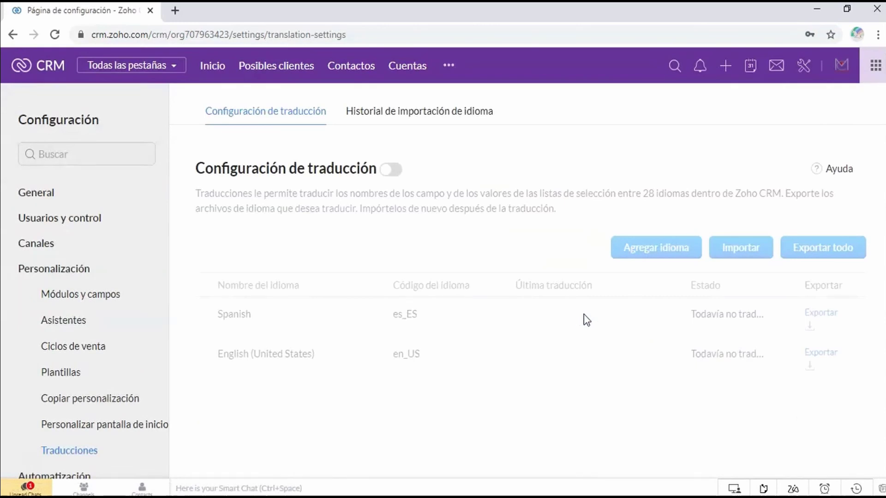
{"action": "left_click", "coordinate": [394, 171]}
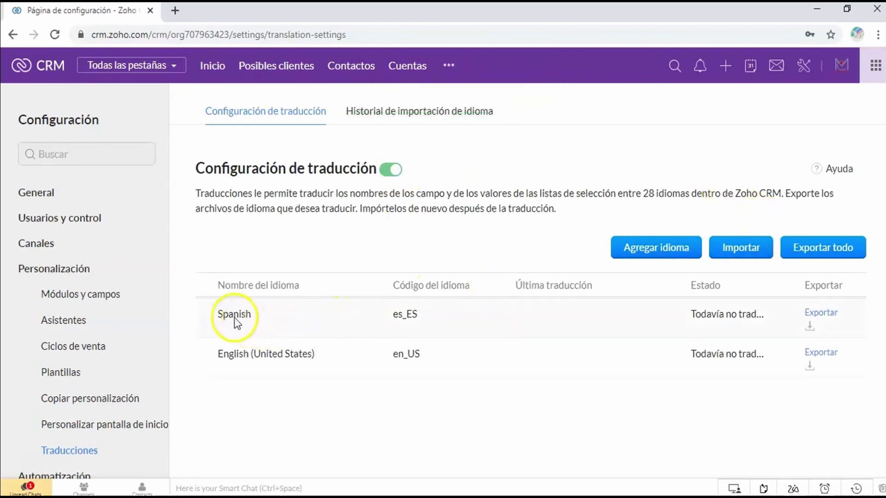
- Export the Spanish (es_ES) translation file, download it and open it in Notepad
{"action": "left_click", "coordinate": [810, 328]}
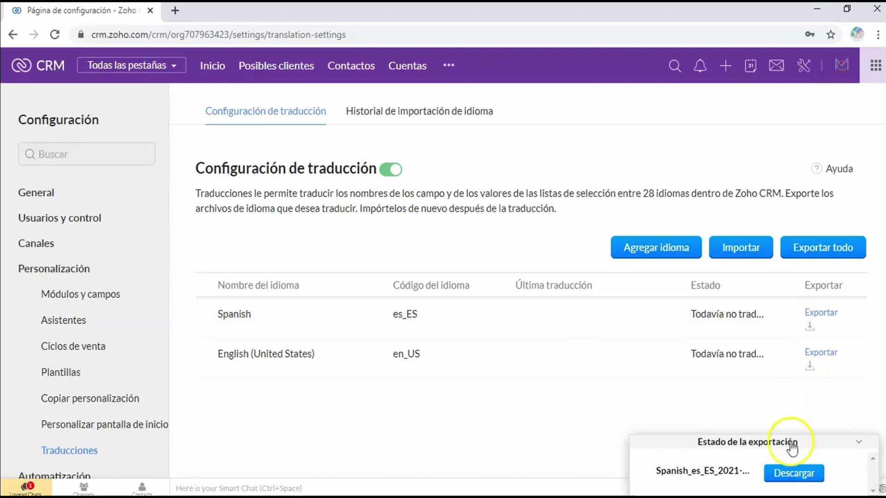
{"action": "left_click", "coordinate": [786, 478]}
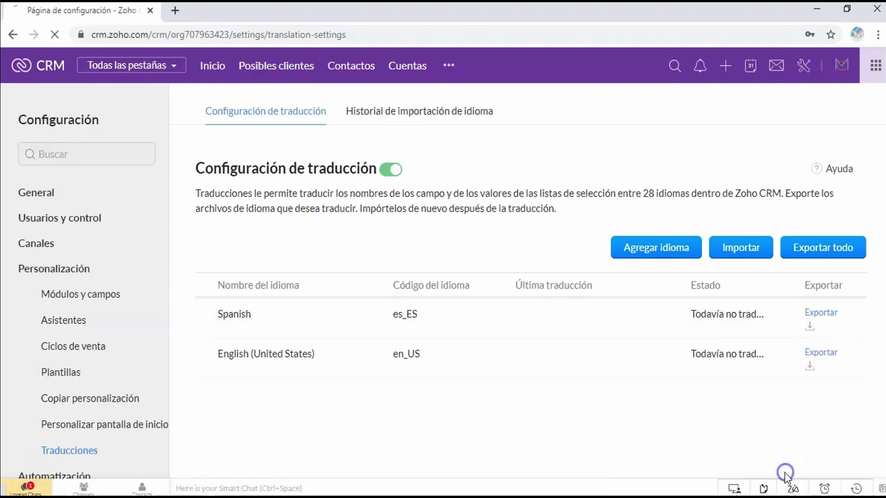
{"action": "left_click", "coordinate": [719, 118]}
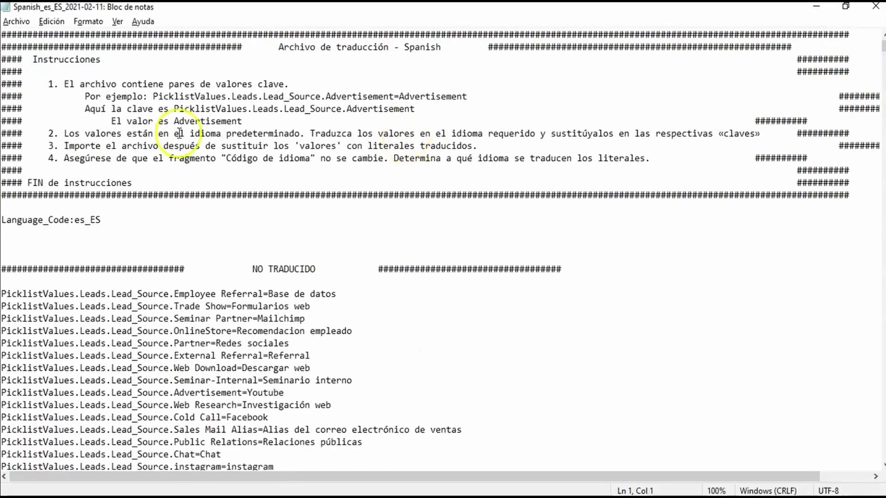
- Read the instructions at the beginning of the Spanish translation file
{"action": "left_click_drag", "start_coordinate": [65, 84], "coordinate": [484, 172]}
{"action": "left_click", "coordinate": [426, 167]}
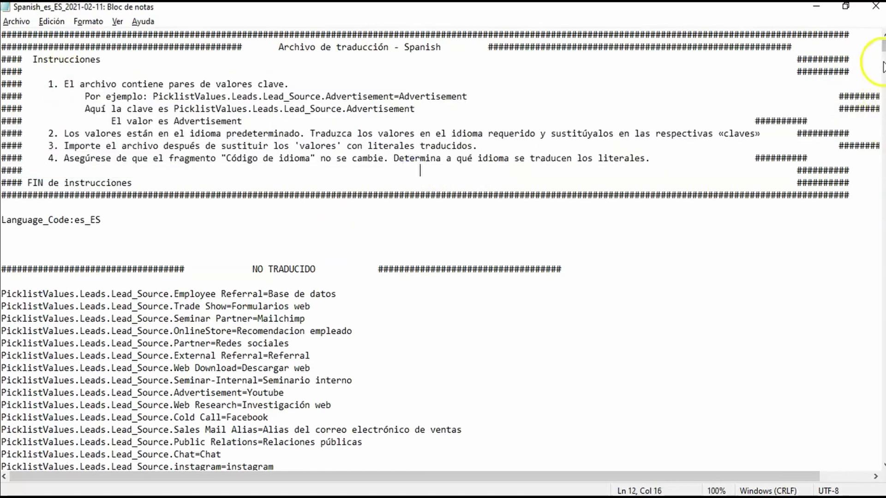
{"action": "mouse_move", "coordinate": [882, 47]}
{"action": "left_mouse_down"}
{"action": "mouse_move", "coordinate": [882, 56]}
{"action": "mouse_move", "coordinate": [882, 47]}
{"action": "left_mouse_up"}
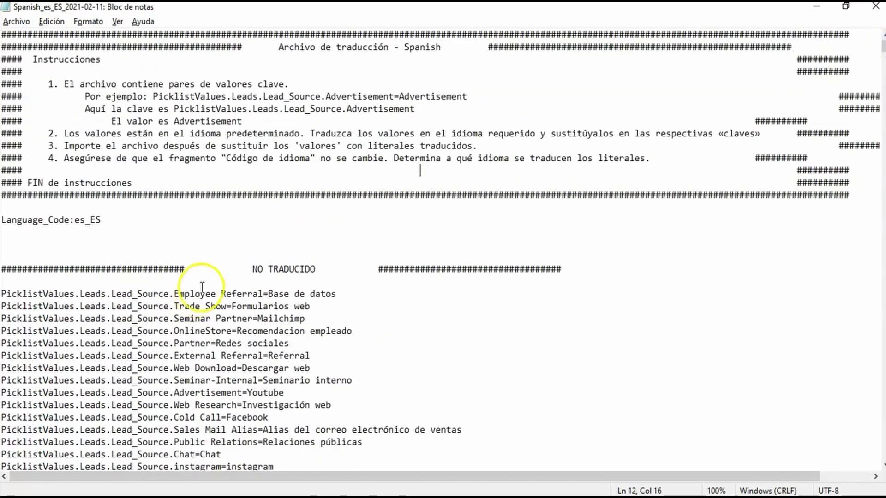
- Examine the NO TRADUCIDO section, going through the picklist value entries for Leads and Accounts line by line
{"action": "left_click_drag", "start_coordinate": [250, 269], "coordinate": [327, 266]}
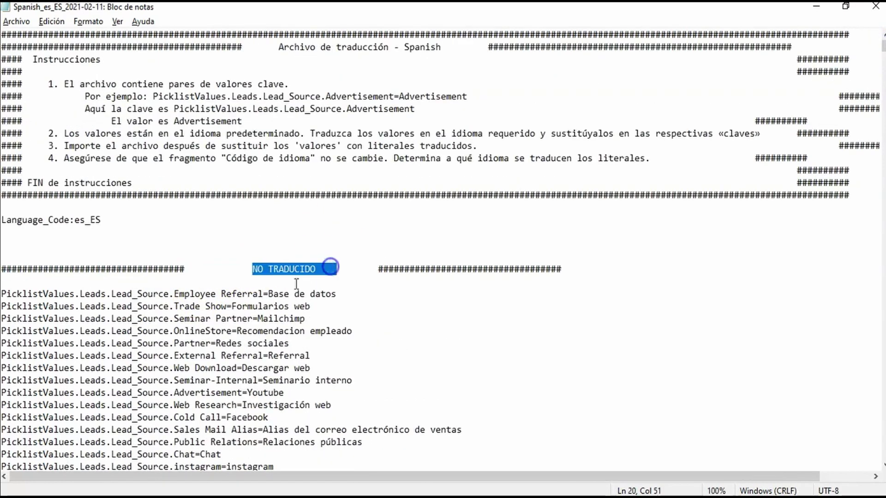
{"action": "left_click", "coordinate": [230, 312]}
{"action": "key", "text": "Down"}
{"action": "key", "text": "Down"}
{"action": "key", "text": "Down"}
{"action": "key", "text": "Down"}
{"action": "key", "text": "Down"}
{"action": "key", "text": "Down"}
{"action": "key", "text": "Down"}
{"action": "key", "text": "Down"}
{"action": "key", "text": "Down"}
{"action": "key", "text": "Down"}
{"action": "key", "text": "Down"}
{"action": "key", "text": "Down"}
{"action": "key", "text": "Down"}
{"action": "key", "text": "Down"}
{"action": "key", "text": "Down"}
{"action": "key", "text": "Down"}
{"action": "key", "text": "Down"}
{"action": "key", "text": "Down"}
{"action": "key", "text": "Down"}
{"action": "key", "text": "Down"}
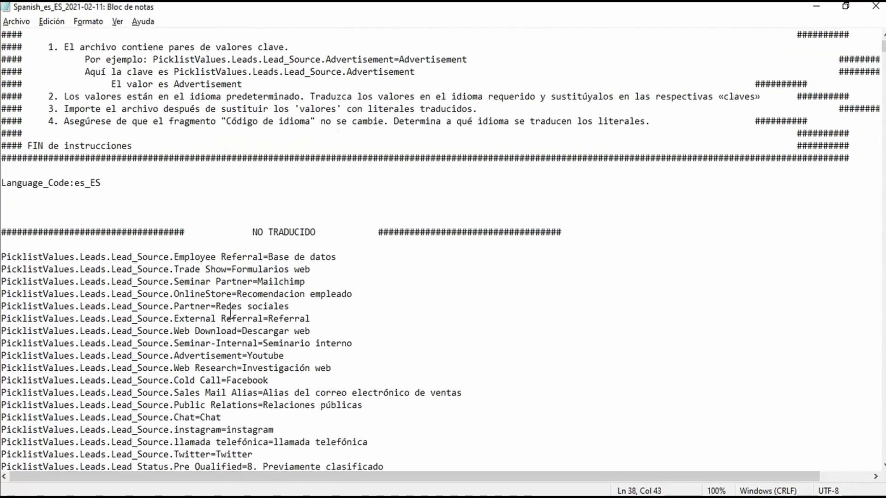
{"action": "key", "text": "Down"}
{"action": "key", "text": "Down"}
{"action": "key", "text": "Down"}
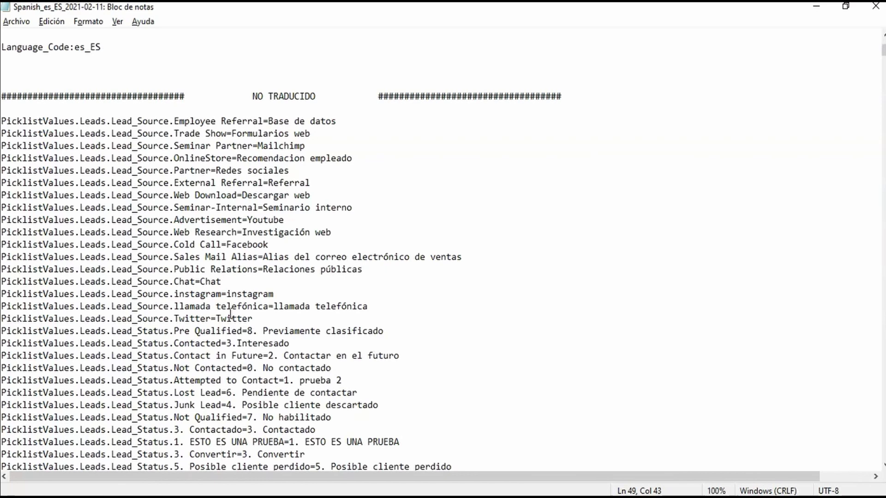
{"action": "key", "text": "Down"}
{"action": "key", "text": "Down"}
{"action": "key", "text": "Down"}
{"action": "key", "text": "Down"}
{"action": "key", "text": "Down"}
{"action": "key", "text": "Down"}
{"action": "key", "text": "Down"}
{"action": "key", "text": "Down"}
{"action": "key", "text": "Down"}
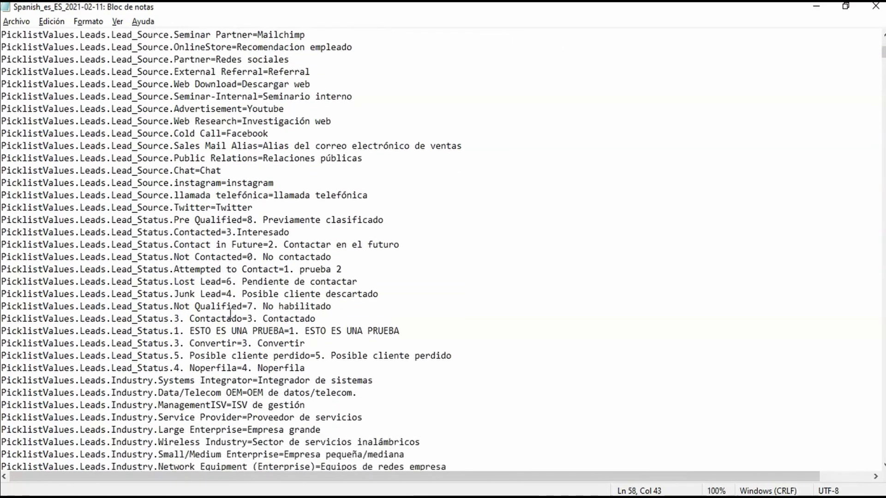
{"action": "key", "text": "Down"}
{"action": "key", "text": "Down"}
{"action": "key", "text": "Down"}
{"action": "key", "text": "Down"}
{"action": "key", "text": "Down"}
{"action": "key", "text": "Down"}
{"action": "key", "text": "Down"}
{"action": "key", "text": "Down"}
{"action": "key", "text": "Down"}
{"action": "key", "text": "Down"}
{"action": "key", "text": "Down"}
{"action": "key", "text": "Down"}
{"action": "key", "text": "Down"}
{"action": "key", "text": "Down"}
{"action": "key", "text": "Down"}
{"action": "key", "text": "Down"}
{"action": "key", "text": "Down"}
{"action": "key", "text": "Down"}
{"action": "key", "text": "Down"}
{"action": "key", "text": "Down"}
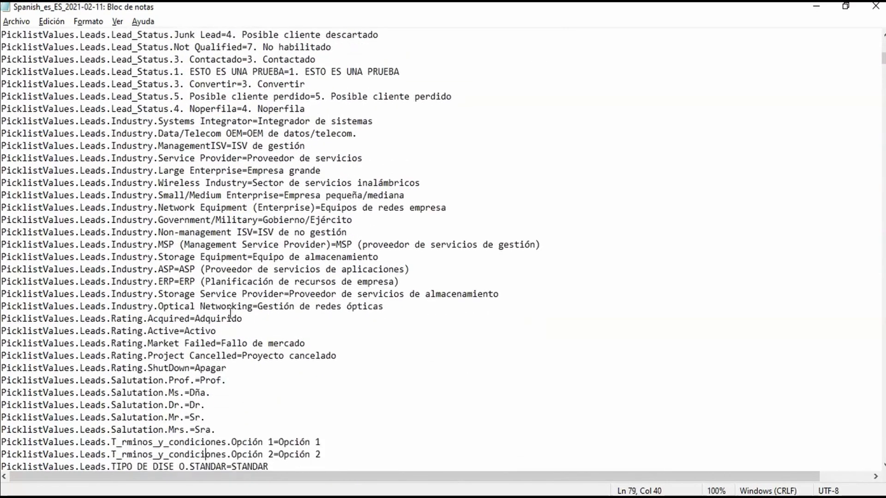
{"action": "key", "text": "Down"}
{"action": "key", "text": "Down"}
{"action": "key", "text": "Down"}
{"action": "key", "text": "Down"}
{"action": "key", "text": "Down"}
{"action": "key", "text": "Down"}
{"action": "key", "text": "Down"}
{"action": "key", "text": "Down"}
{"action": "key", "text": "Down"}
{"action": "key", "text": "Down"}
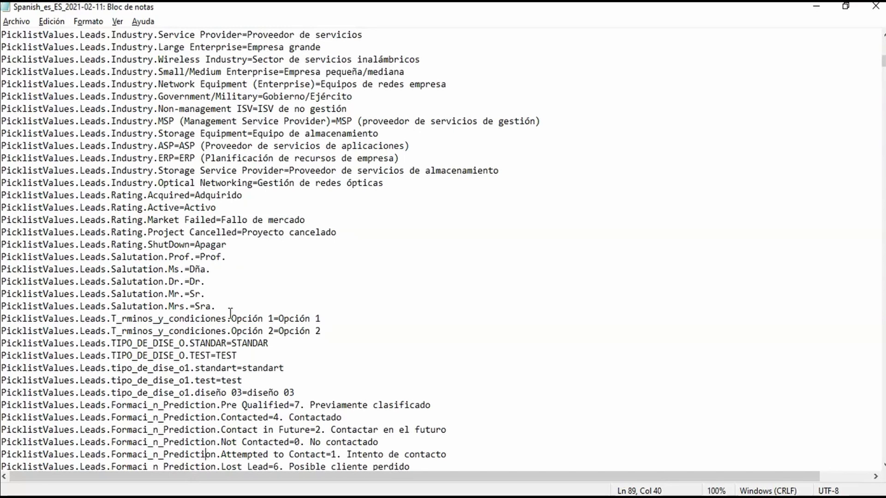
{"action": "key", "text": "Down"}
{"action": "key", "text": "Down"}
{"action": "key", "text": "Down"}
{"action": "key", "text": "Down"}
{"action": "key", "text": "Down"}
{"action": "key", "text": "Down"}
{"action": "key", "text": "Down"}
{"action": "key", "text": "Down"}
{"action": "key", "text": "Down"}
{"action": "key", "text": "Down"}
{"action": "key", "text": "Down"}
{"action": "key", "text": "Down"}
{"action": "key", "text": "Down"}
{"action": "key", "text": "Down"}
{"action": "key", "text": "Down"}
{"action": "key", "text": "Down"}
{"action": "key", "text": "Down"}
{"action": "key", "text": "Down"}
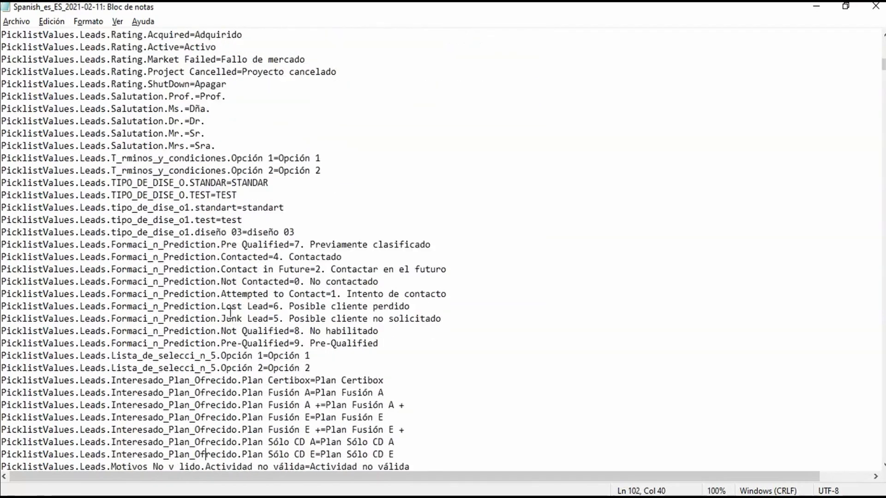
{"action": "key", "text": "Down"}
{"action": "key", "text": "Down"}
{"action": "key", "text": "Down"}
{"action": "key", "text": "Down"}
{"action": "key", "text": "Down"}
{"action": "key", "text": "Down"}
{"action": "key", "text": "Down"}
{"action": "key", "text": "Down"}
{"action": "key", "text": "Down"}
{"action": "key", "text": "Down"}
{"action": "key", "text": "Down"}
{"action": "key", "text": "Down"}
{"action": "key", "text": "Down"}
{"action": "key", "text": "Down"}
{"action": "key", "text": "Down"}
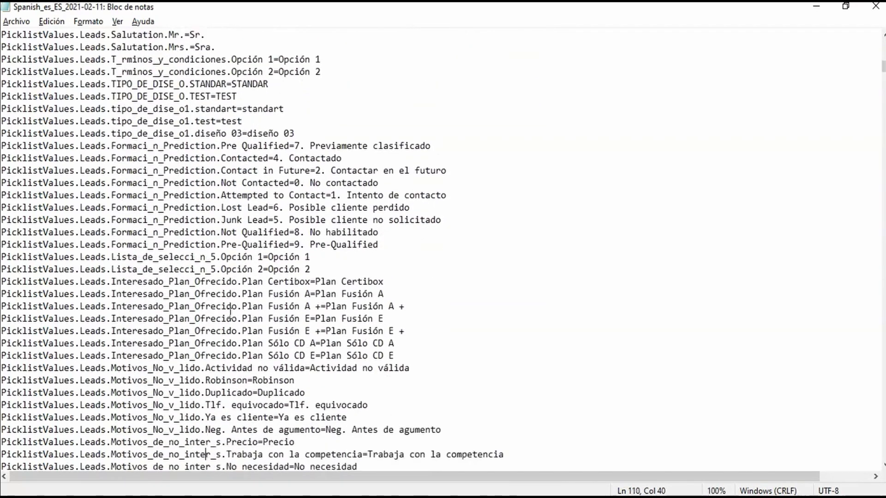
{"action": "key", "text": "Down"}
{"action": "key", "text": "Down"}
{"action": "key", "text": "Down"}
{"action": "key", "text": "Down"}
{"action": "key", "text": "Down"}
{"action": "key", "text": "Down"}
{"action": "key", "text": "Down"}
{"action": "key", "text": "Down"}
{"action": "key", "text": "Down"}
{"action": "key", "text": "Down"}
{"action": "key", "text": "Down"}
{"action": "key", "text": "Down"}
{"action": "key", "text": "Down"}
{"action": "key", "text": "Down"}
{"action": "key", "text": "Down"}
{"action": "key", "text": "Down"}
{"action": "key", "text": "Down"}
{"action": "key", "text": "Down"}
{"action": "key", "text": "Down"}
{"action": "key", "text": "Down"}
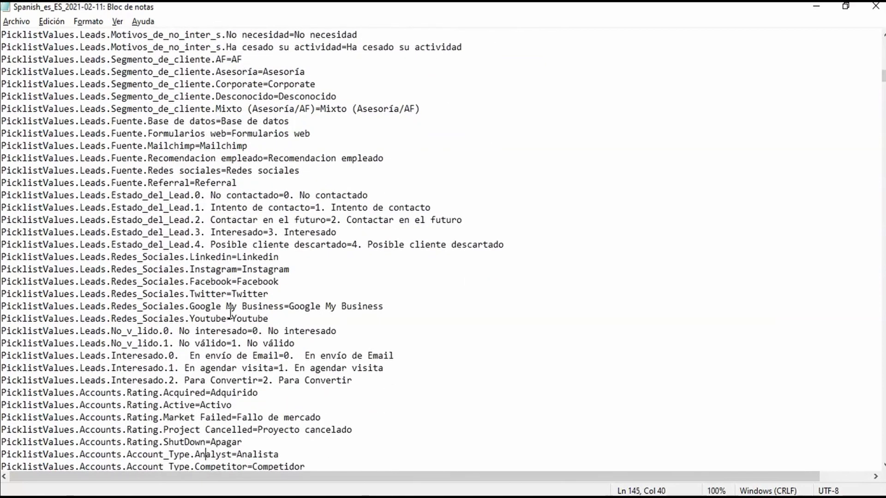
{"action": "key", "text": "Down"}
{"action": "key", "text": "Down"}
{"action": "key", "text": "Down"}
{"action": "key", "text": "Down"}
{"action": "key", "text": "Down"}
{"action": "key", "text": "Down"}
{"action": "key", "text": "Down"}
{"action": "key", "text": "Down"}
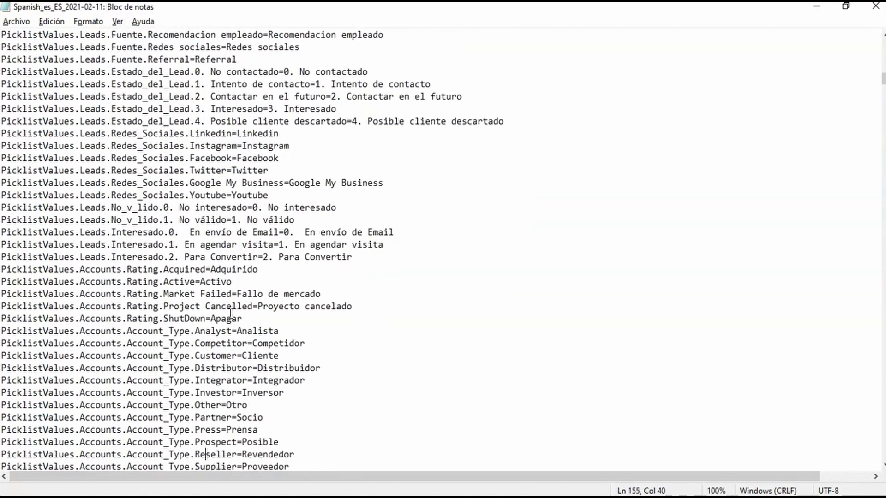
- Read through the Accounts picklist value entries line by line, from Account_Type and Industry down to Provincia, Estado_DEH and the client segment values
{"action": "key", "text": "Down"}
{"action": "key", "text": "Down"}
{"action": "key", "text": "Down"}
{"action": "key", "text": "Down"}
{"action": "key", "text": "Down"}
{"action": "key", "text": "Down"}
{"action": "key", "text": "Down"}
{"action": "key", "text": "Down"}
{"action": "key", "text": "Down"}
{"action": "key", "text": "Down"}
{"action": "key", "text": "Down"}
{"action": "key", "text": "Down"}
{"action": "key", "text": "Down"}
{"action": "key", "text": "Down"}
{"action": "key", "text": "Down"}
{"action": "key", "text": "Down"}
{"action": "key", "text": "Down"}
{"action": "key", "text": "Down"}
{"action": "key", "text": "Down"}
{"action": "key", "text": "Down"}
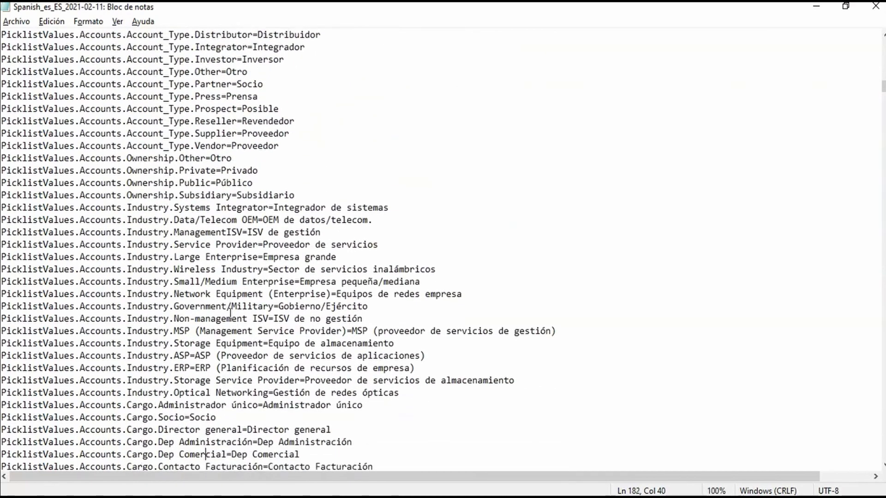
{"action": "key", "text": "Down"}
{"action": "key", "text": "Down"}
{"action": "key", "text": "Down"}
{"action": "key", "text": "Down"}
{"action": "key", "text": "Down"}
{"action": "key", "text": "Down"}
{"action": "key", "text": "Down"}
{"action": "key", "text": "Down"}
{"action": "key", "text": "Down"}
{"action": "key", "text": "Down"}
{"action": "key", "text": "Down"}
{"action": "key", "text": "Down"}
{"action": "key", "text": "Down"}
{"action": "key", "text": "Down"}
{"action": "key", "text": "Down"}
{"action": "key", "text": "Down"}
{"action": "key", "text": "Down"}
{"action": "key", "text": "Down"}
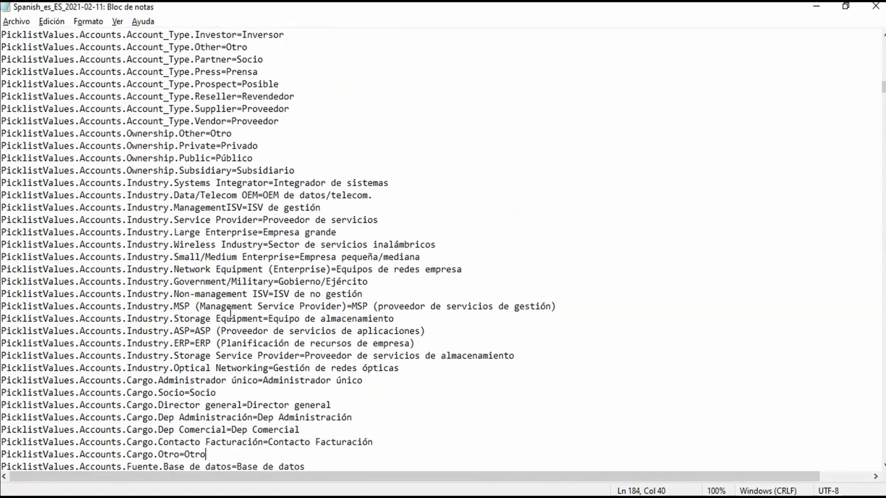
{"action": "key", "text": "Down"}
{"action": "key", "text": "Down"}
{"action": "key", "text": "Down"}
{"action": "key", "text": "Down"}
{"action": "key", "text": "Down"}
{"action": "key", "text": "Down"}
{"action": "key", "text": "Down"}
{"action": "key", "text": "Down"}
{"action": "key", "text": "Down"}
{"action": "key", "text": "Down"}
{"action": "key", "text": "Down"}
{"action": "key", "text": "Down"}
{"action": "key", "text": "Down"}
{"action": "key", "text": "Down"}
{"action": "key", "text": "Down"}
{"action": "key", "text": "Down"}
{"action": "key", "text": "Down"}
{"action": "key", "text": "Down"}
{"action": "key", "text": "Down"}
{"action": "key", "text": "Down"}
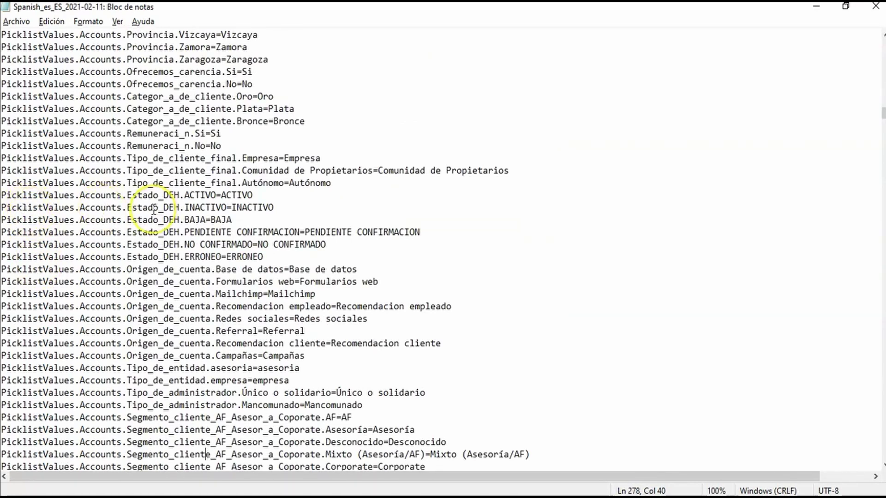
- Change the Spanish translation of the Contacts Last_Name field to "Apelliditos"
{"action": "left_click_drag", "start_coordinate": [882, 113], "coordinate": [882, 241]}
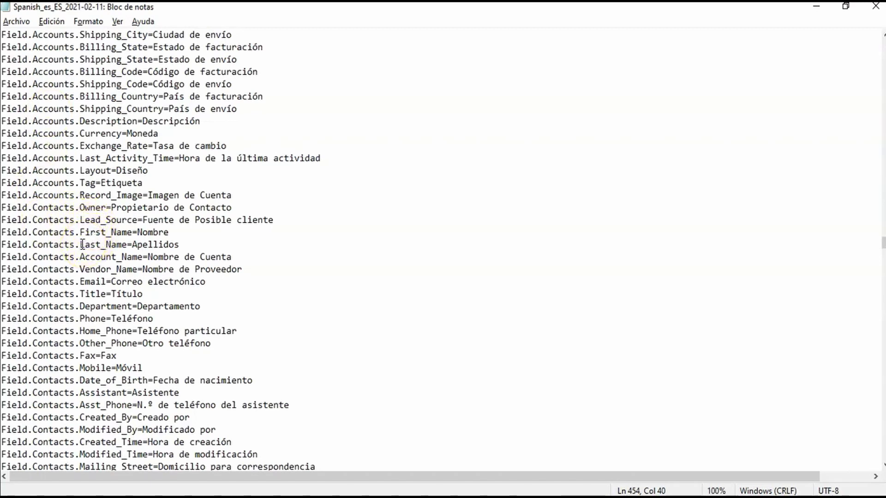
{"action": "left_click_drag", "start_coordinate": [81, 244], "coordinate": [126, 243]}
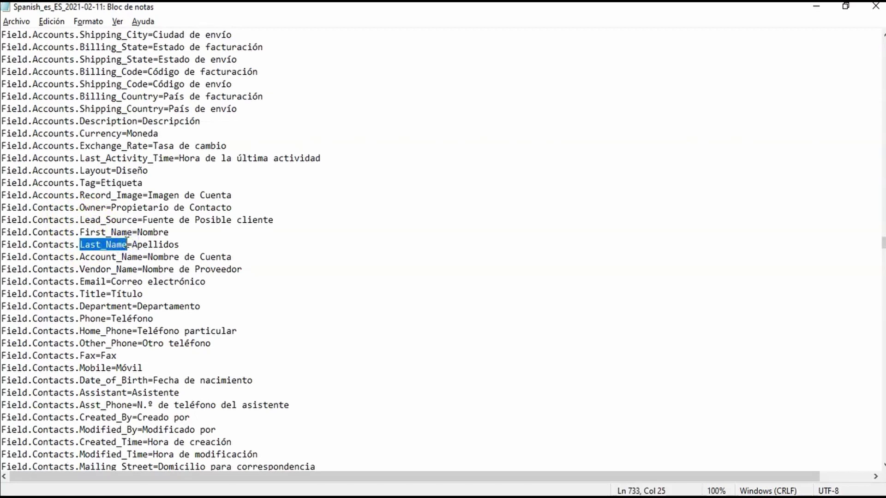
{"action": "left_click_drag", "start_coordinate": [133, 245], "coordinate": [184, 243]}
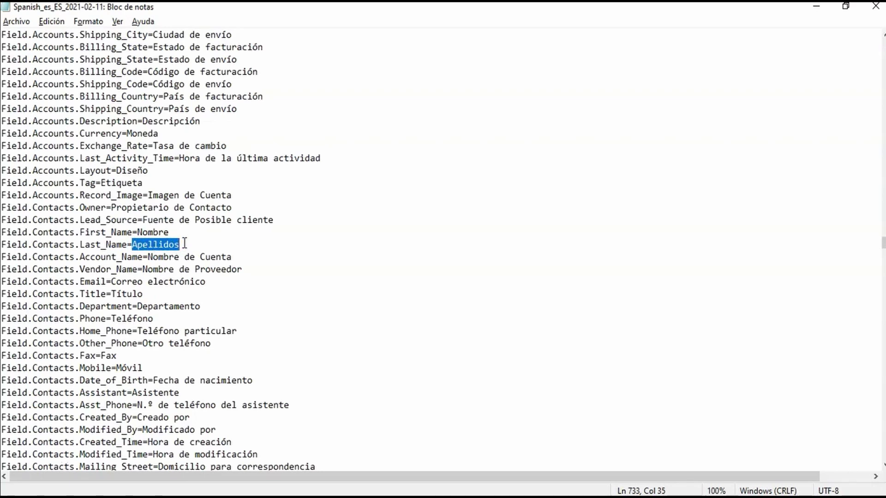
{"action": "type", "text": "Apell"}
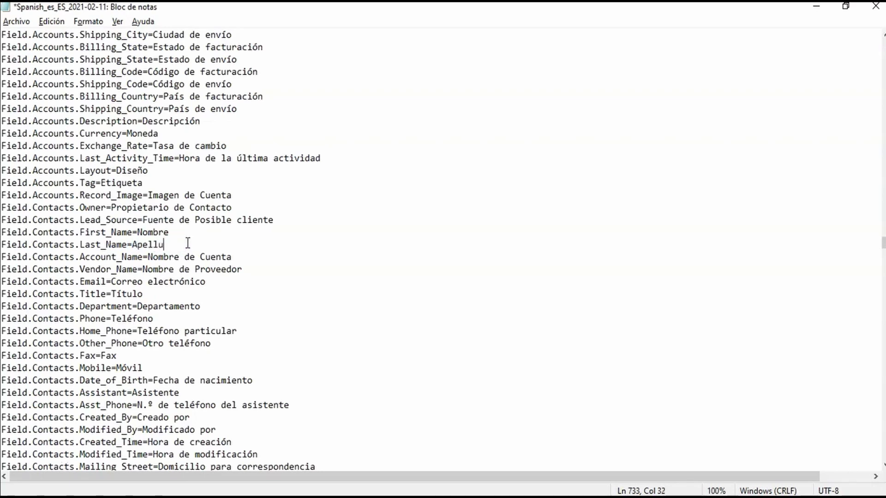
{"action": "key", "text": "BackSpace"}
{"action": "type", "text": "iditos"}
{"action": "triple_click", "coordinate": [183, 245]}
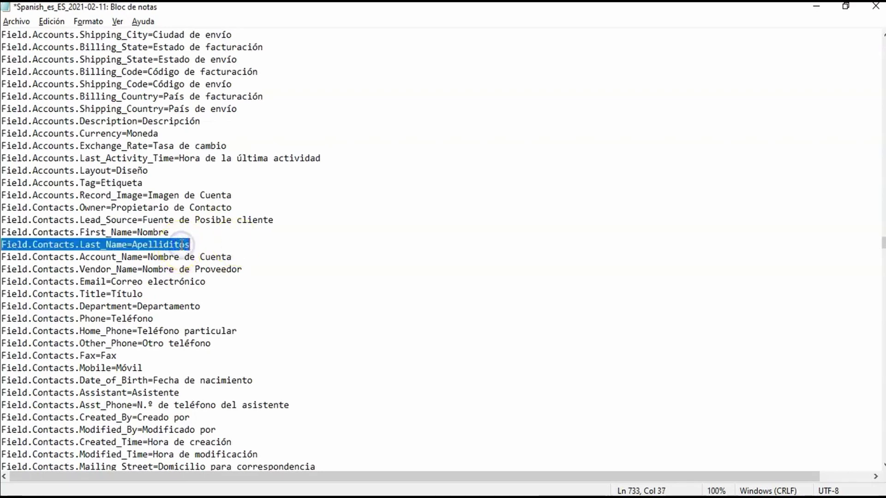
{"action": "left_click", "coordinate": [178, 244]}
{"action": "key", "text": "End"}
{"action": "left_click", "coordinate": [134, 244], "text": "shift"}
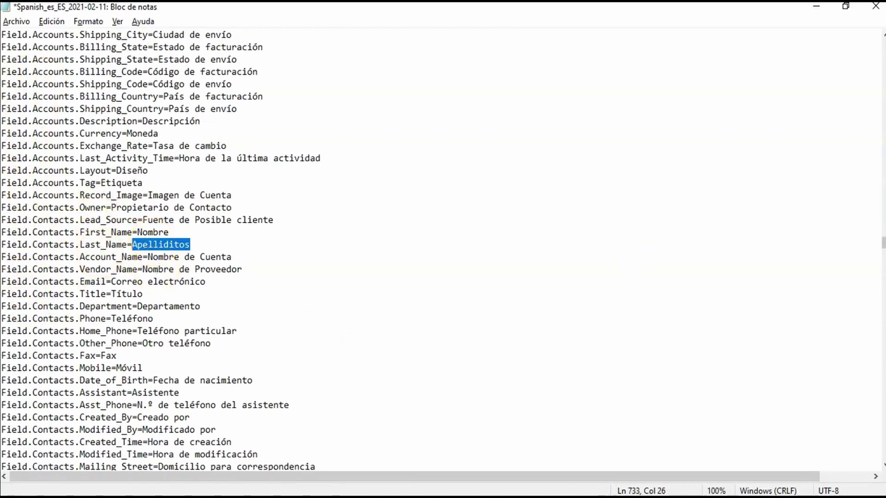
- Review the TRADUCIDO section at the end of the file, and save and close the translation file
{"action": "left_click_drag", "start_coordinate": [883, 242], "coordinate": [883, 453]}
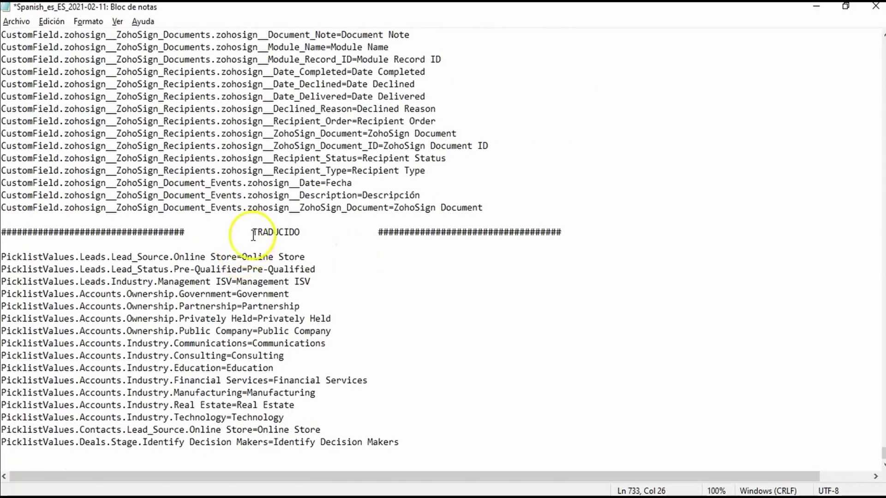
{"action": "left_click_drag", "start_coordinate": [254, 235], "coordinate": [308, 233]}
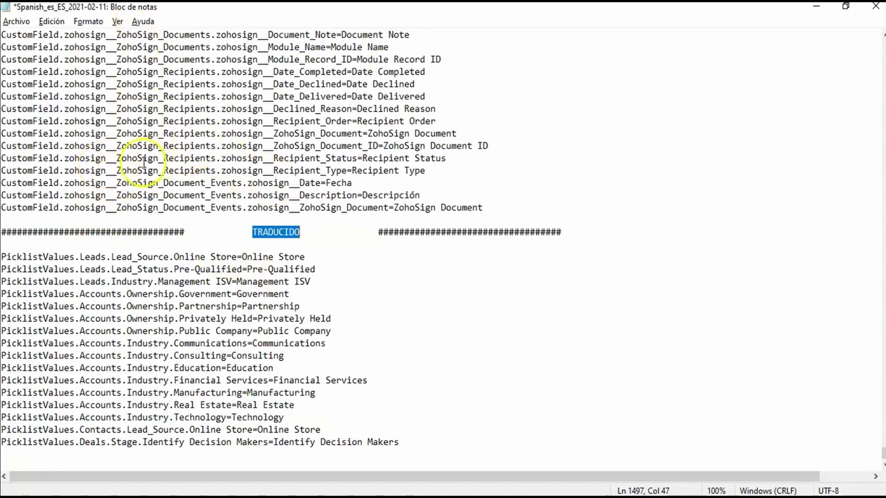
{"action": "left_click", "coordinate": [163, 145]}
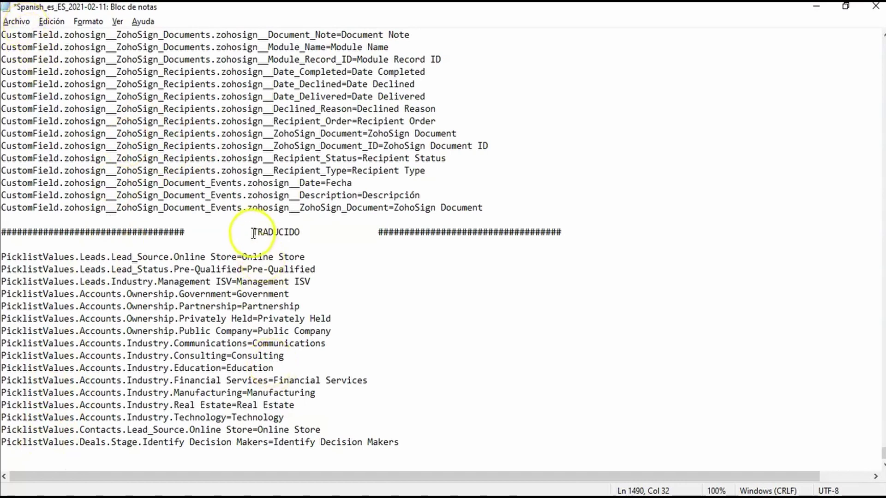
{"action": "left_click", "coordinate": [16, 23]}
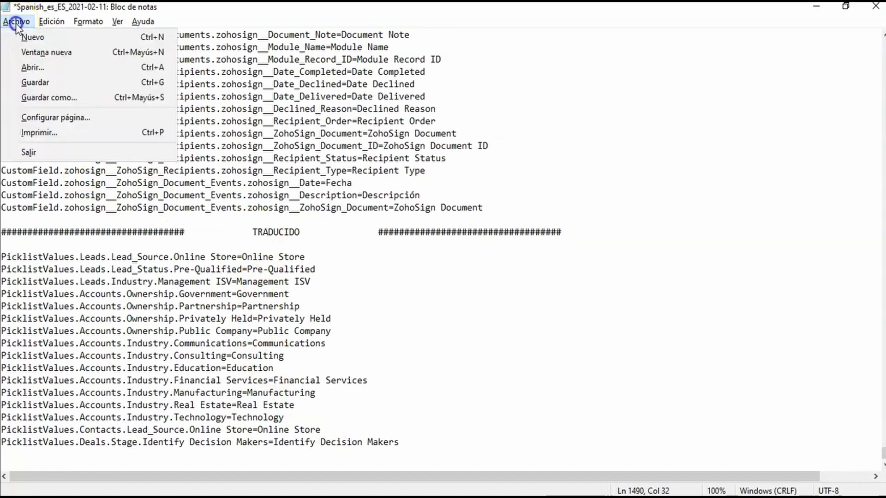
{"action": "left_click", "coordinate": [54, 89]}
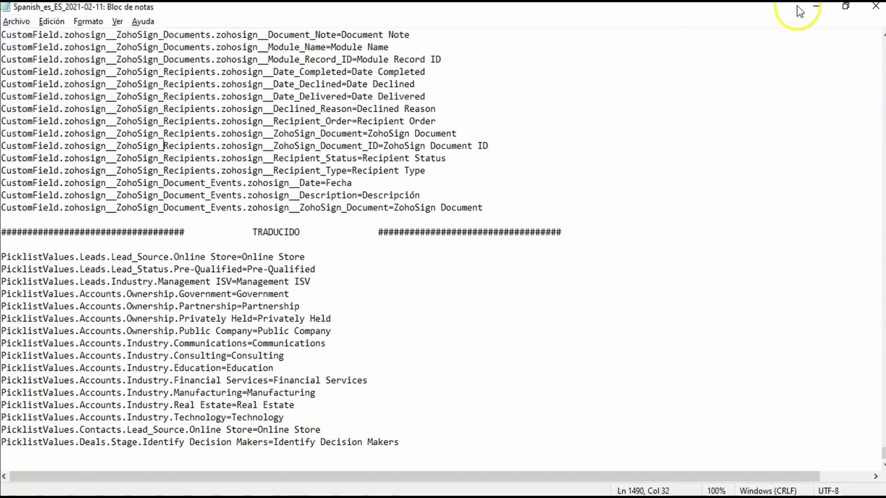
{"action": "left_click", "coordinate": [876, 6]}
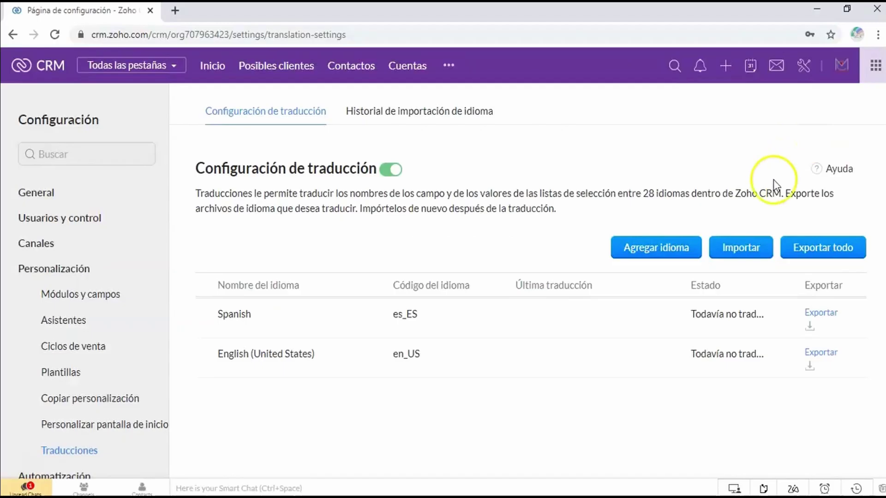
- Import the edited Spanish_es_ES_2021-02-11.txt file as translated text in the Zoho CRM translation settings
{"action": "left_click", "coordinate": [730, 248]}
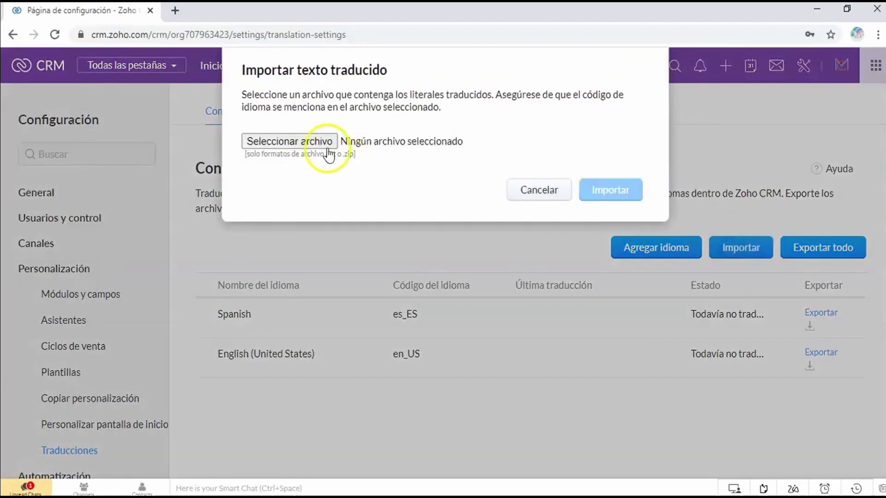
{"action": "left_click", "coordinate": [326, 144]}
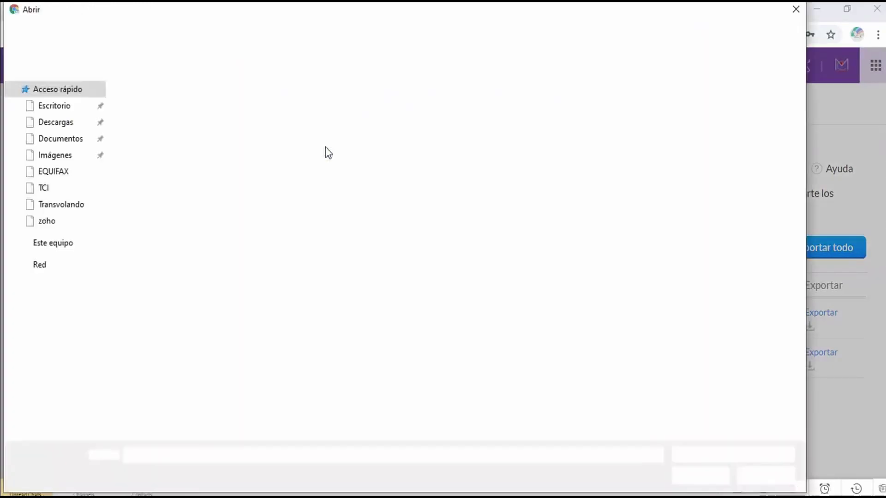
{"action": "left_click", "coordinate": [605, 189]}
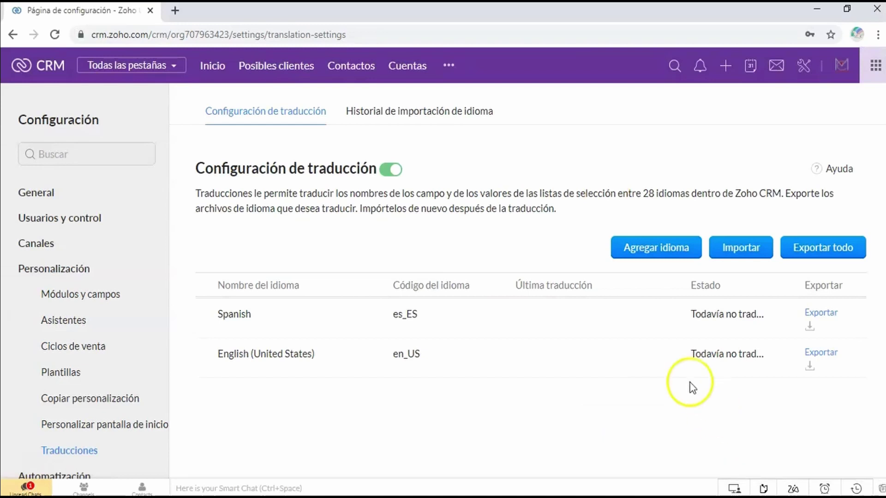
- Check the added, updated and skipped entries of the Spanish file in the language import history
{"action": "left_click", "coordinate": [423, 126]}
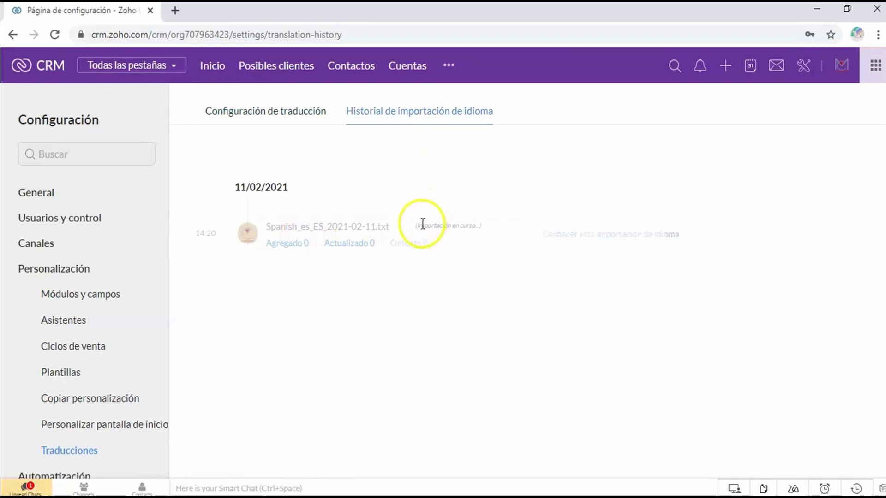
{"action": "left_click", "coordinate": [286, 246]}
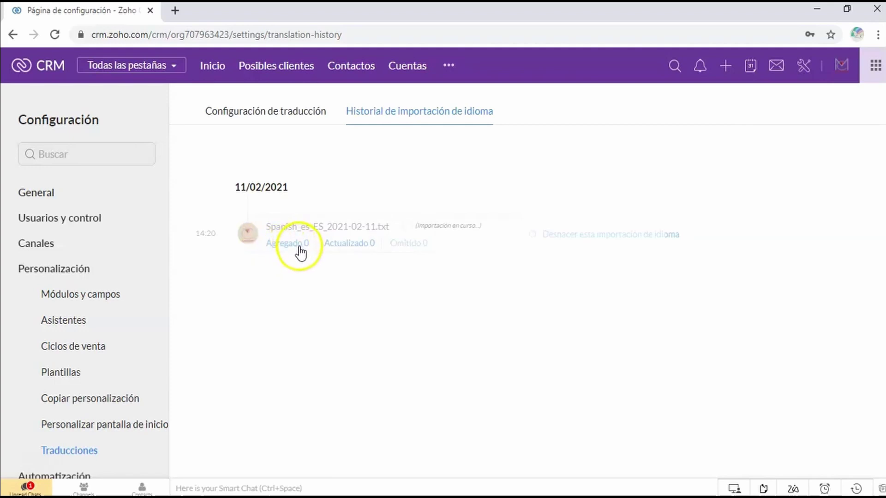
{"action": "left_click", "coordinate": [329, 249]}
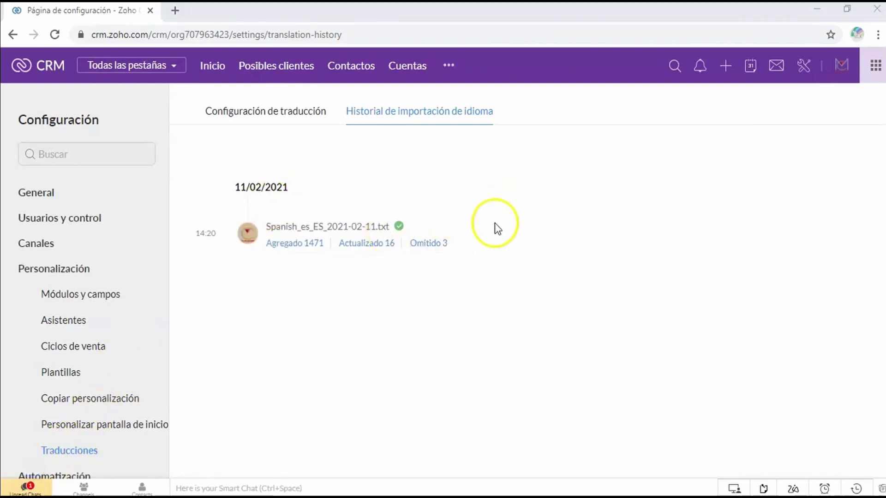
{"action": "mouse_move", "coordinate": [429, 233]}
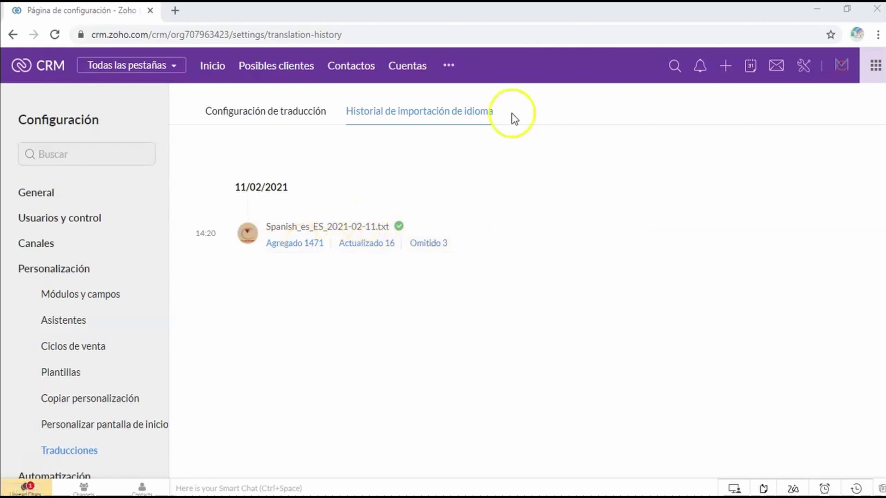
- Open the test contact in Contactos for editing and check the translated label of its last name field
{"action": "left_click", "coordinate": [331, 77]}
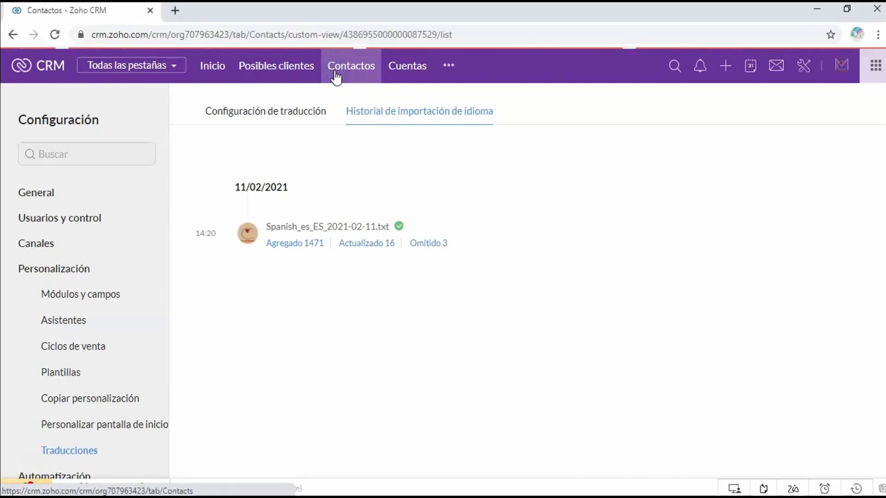
{"action": "left_click", "coordinate": [355, 177]}
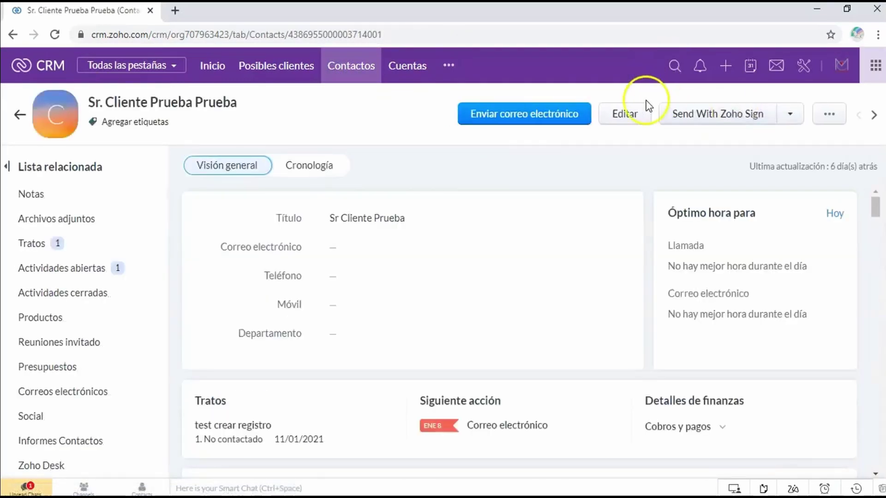
{"action": "right_click", "coordinate": [625, 120]}
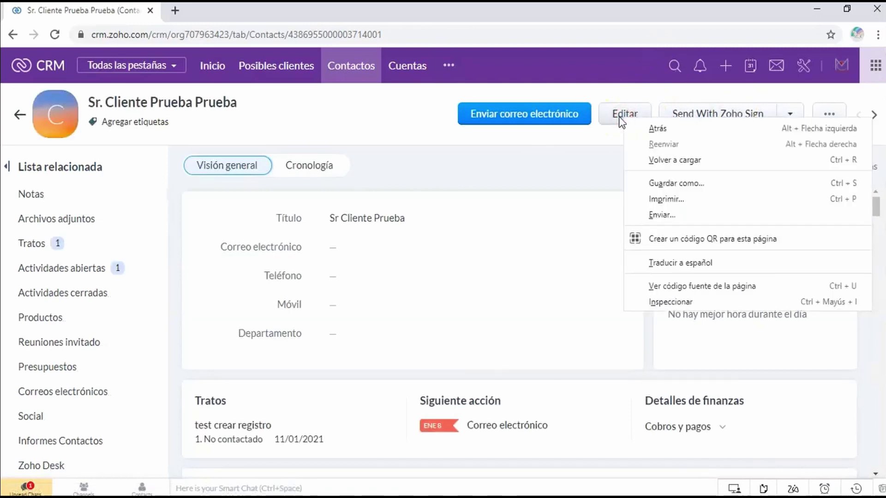
{"action": "left_click", "coordinate": [622, 120]}
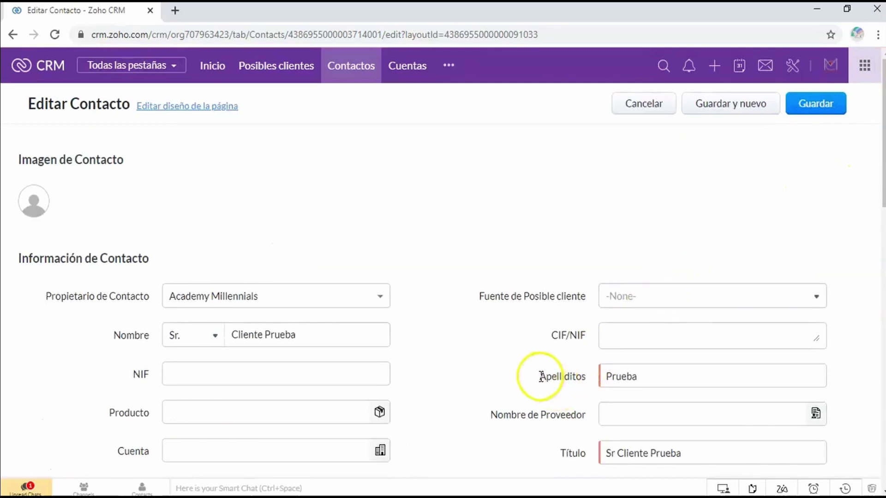
{"action": "left_click_drag", "start_coordinate": [541, 377], "coordinate": [590, 379]}
{"action": "left_click", "coordinate": [592, 380]}
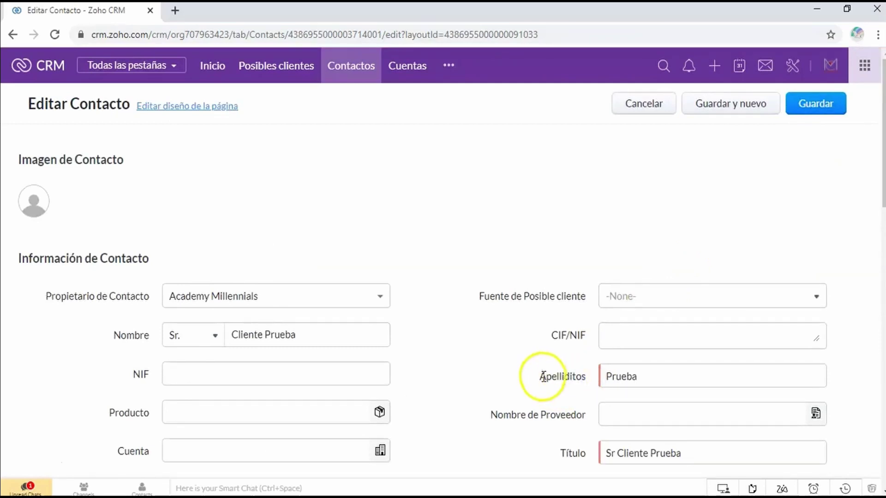
{"action": "left_click_drag", "start_coordinate": [539, 377], "coordinate": [584, 376]}
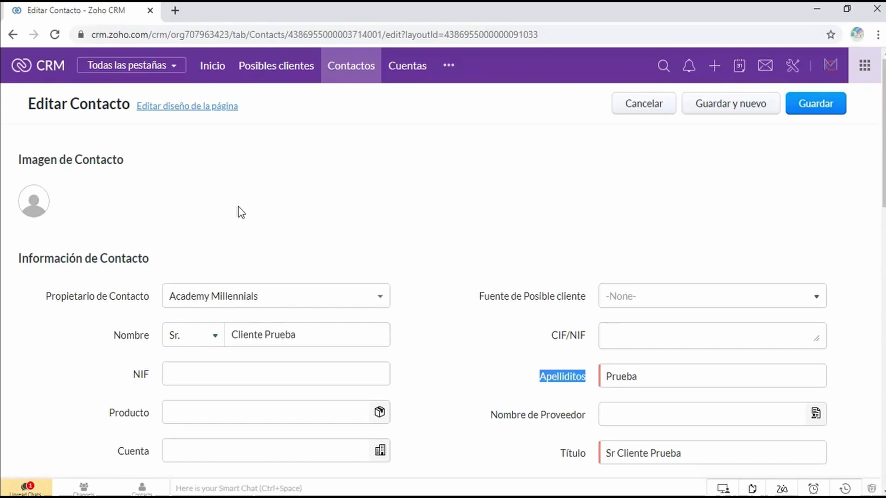
{"action": "left_click_drag", "start_coordinate": [88, 308], "coordinate": [32, 470]}
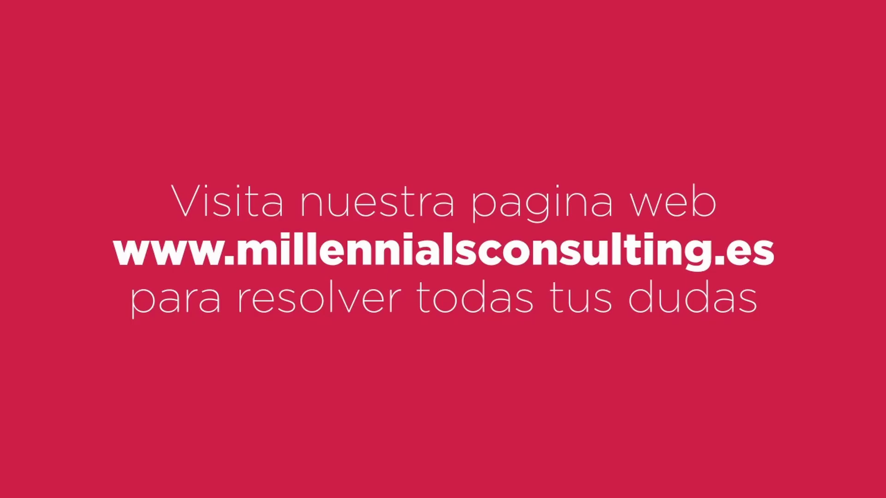